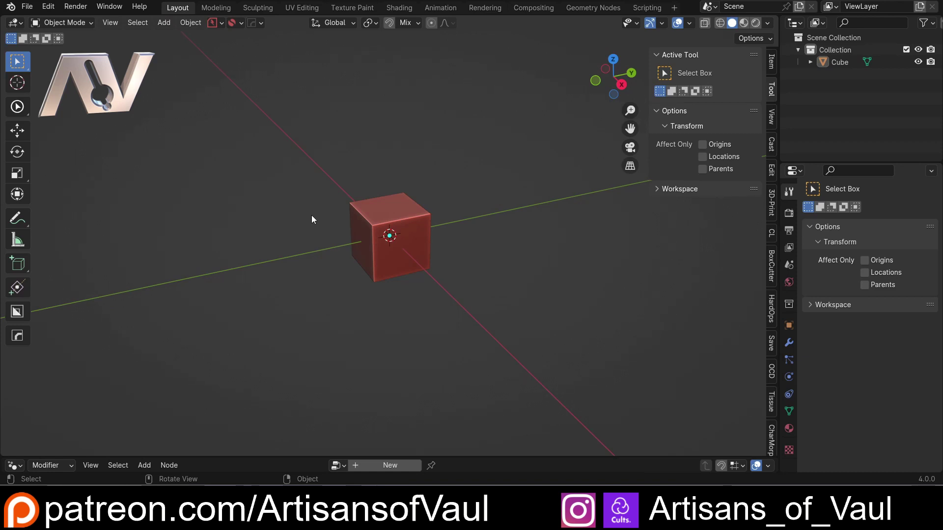
- Enter Edit Mode on the cube with face selection and return to Object Mode
key("Tab")
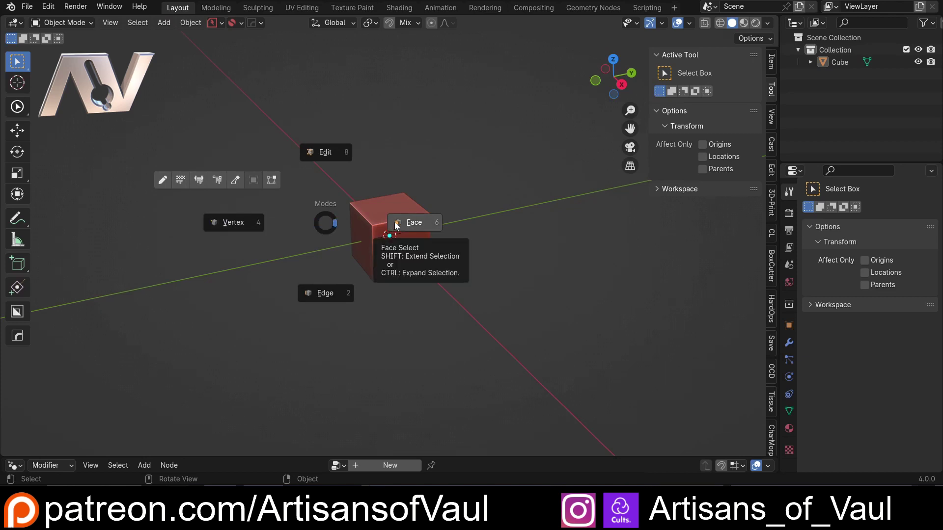
left_click(435, 232)
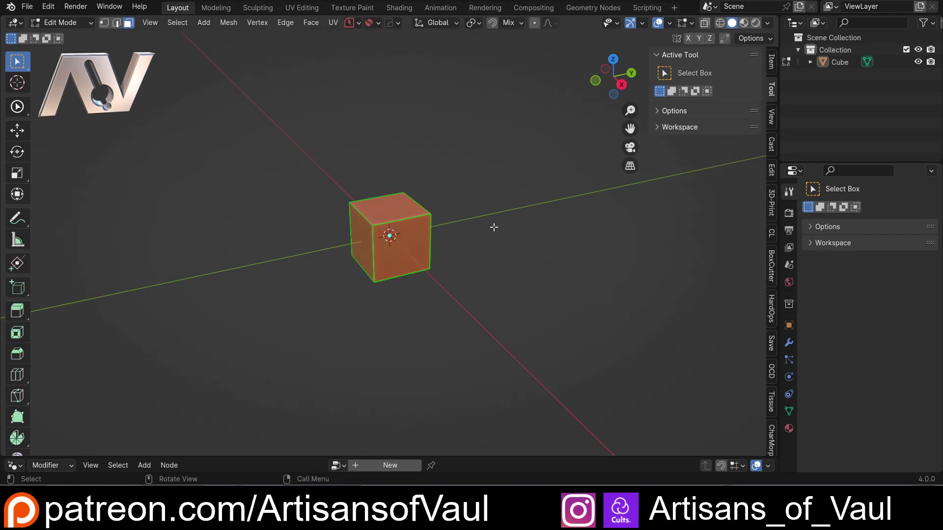
key("1")
key("Tab")
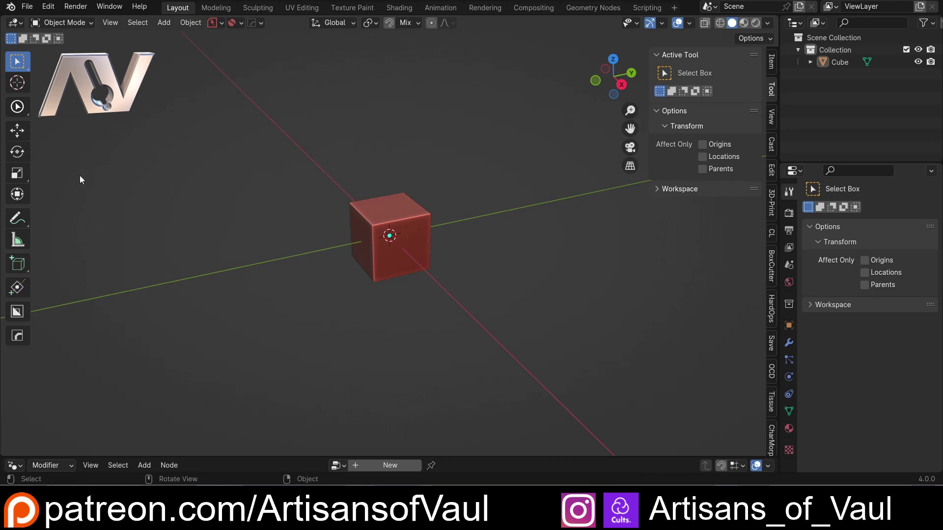
- Hide the 3D viewport's toolbar and sidebar separately and show both again
key("t")
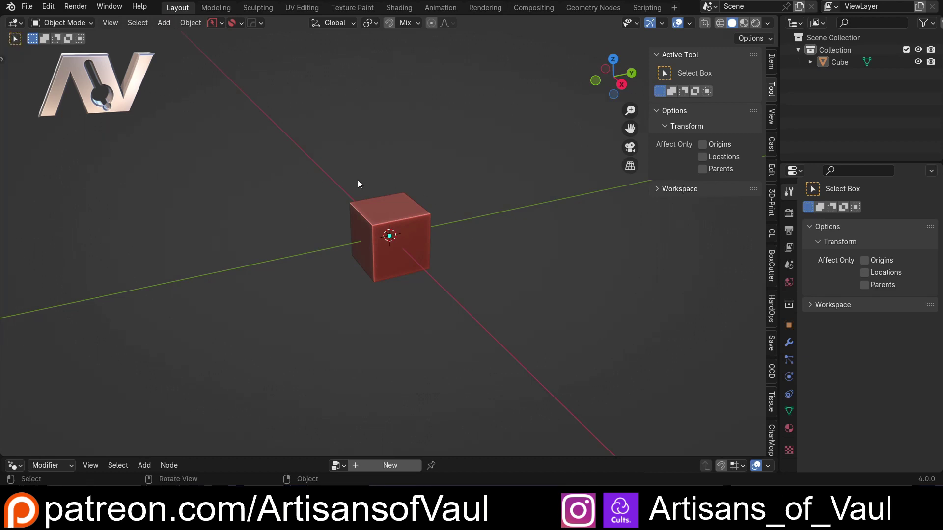
key("n")
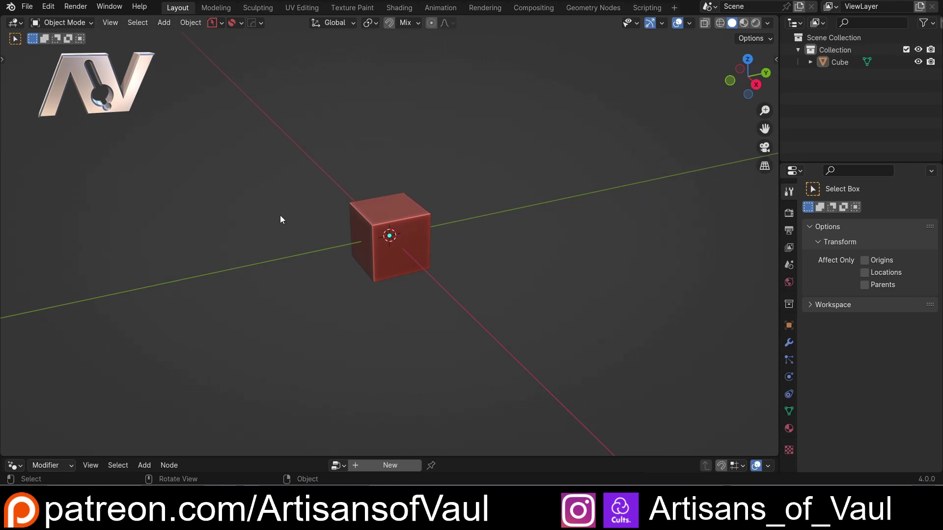
key("t")
key("n")
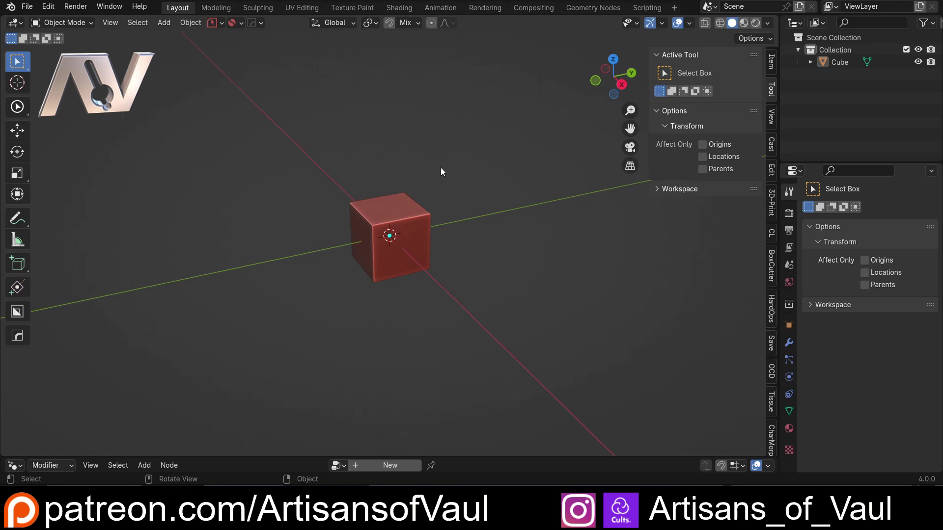
- Toggle the asset browser open and closed below the 3D viewport, and enlarge the node editor area beneath it
left_click_drag(222, 459, 337, 463)
key("t")
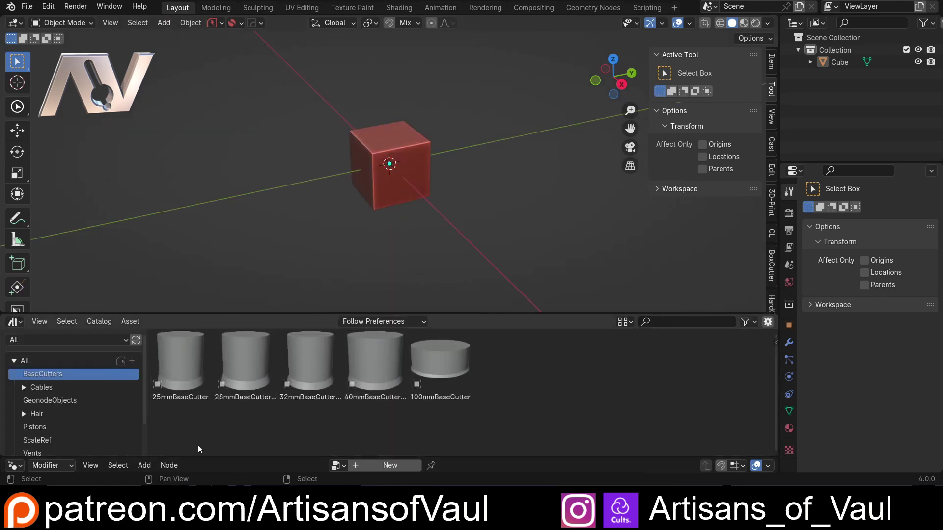
left_click_drag(219, 457, 355, 330)
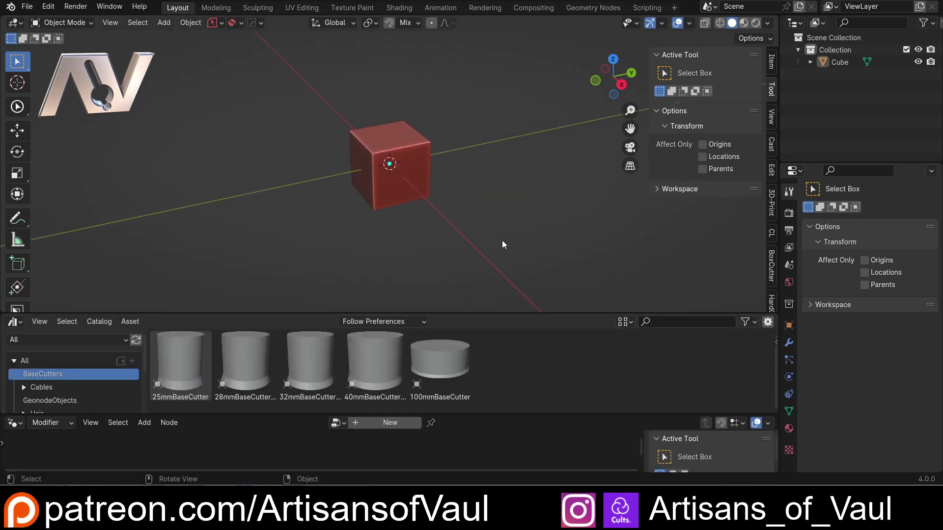
key("t")
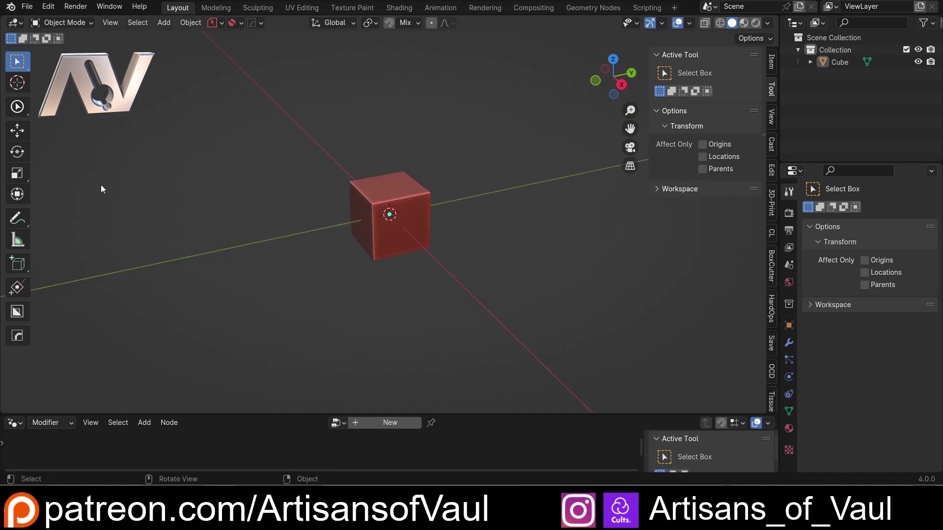
- Hide the viewport's toolbar and sidebar, and shrink the node editor area back to its header
key("t")
key("n")
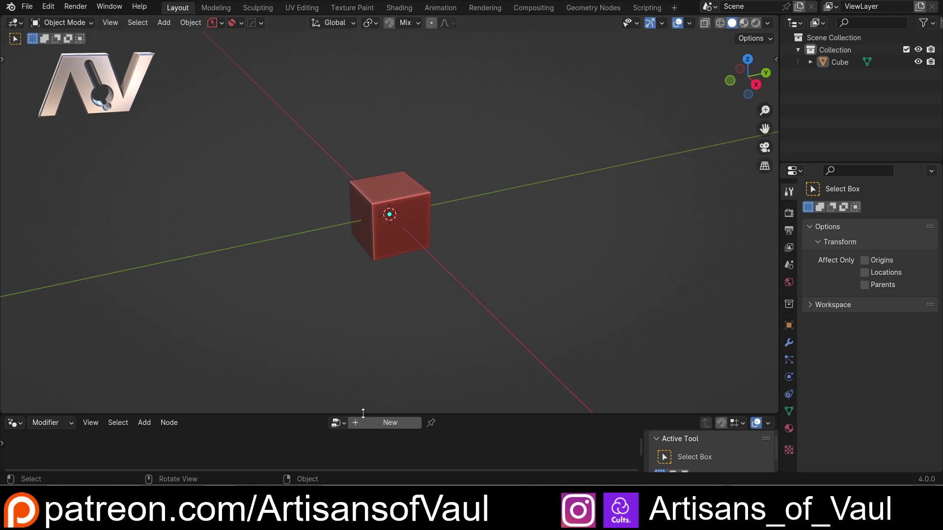
left_click_drag(362, 415, 361, 469)
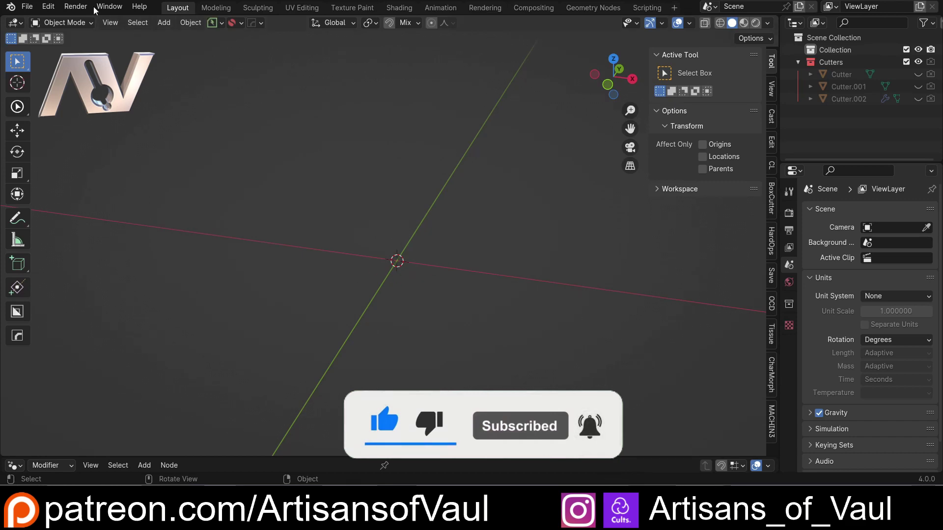
- Search the add-on preferences for "mac" and expand the MACHIN3tools entry
left_click(48, 6)
left_click(78, 163)
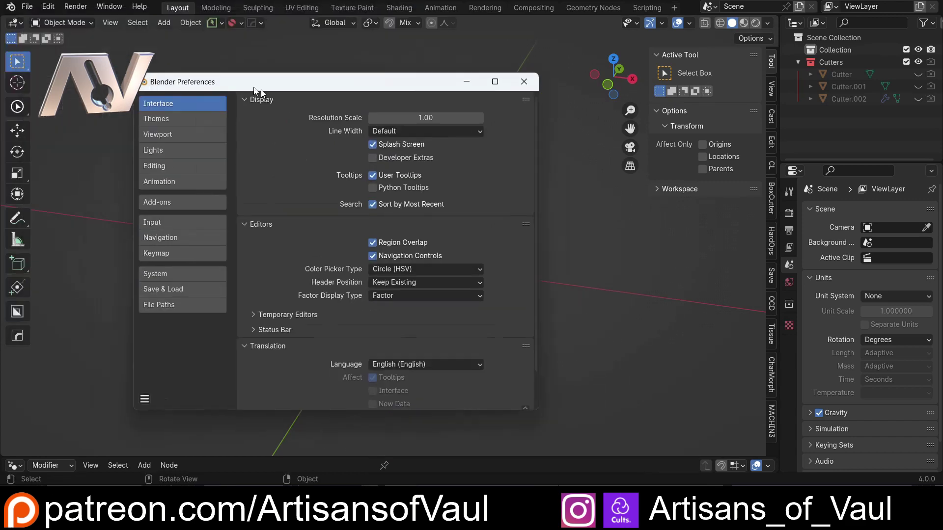
left_click(195, 201)
left_click(477, 118)
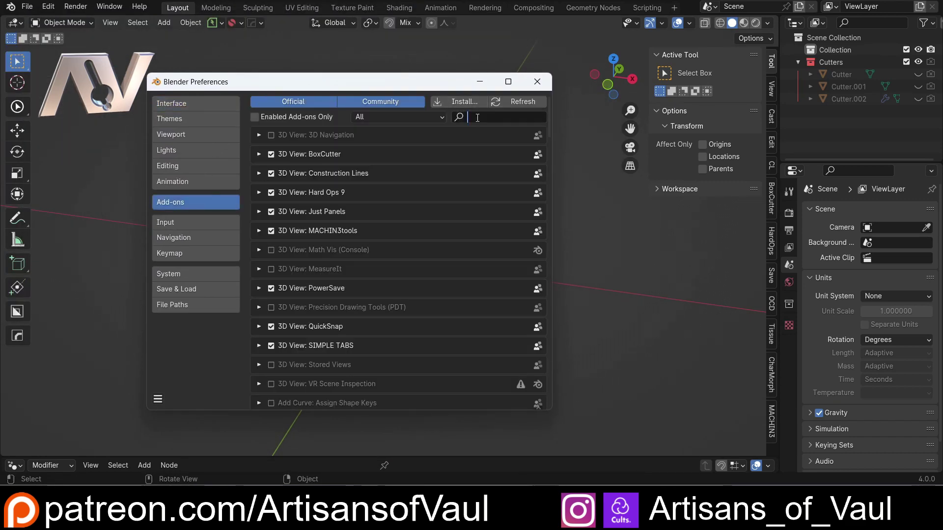
type("mac")
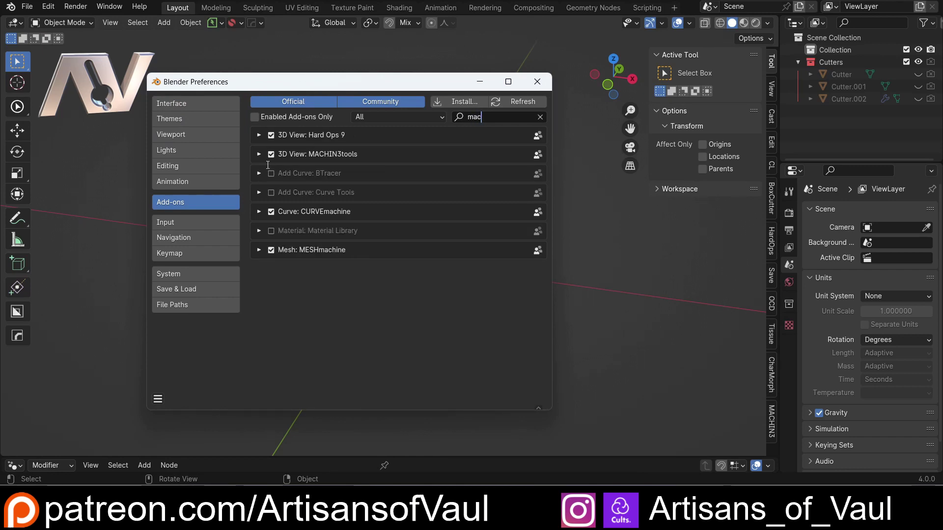
left_click(257, 155)
- Examine the MACHIN3tools list for the Toggle Region tool in a widened preferences window, and close the preferences
scroll(298, 198, "down", 10)
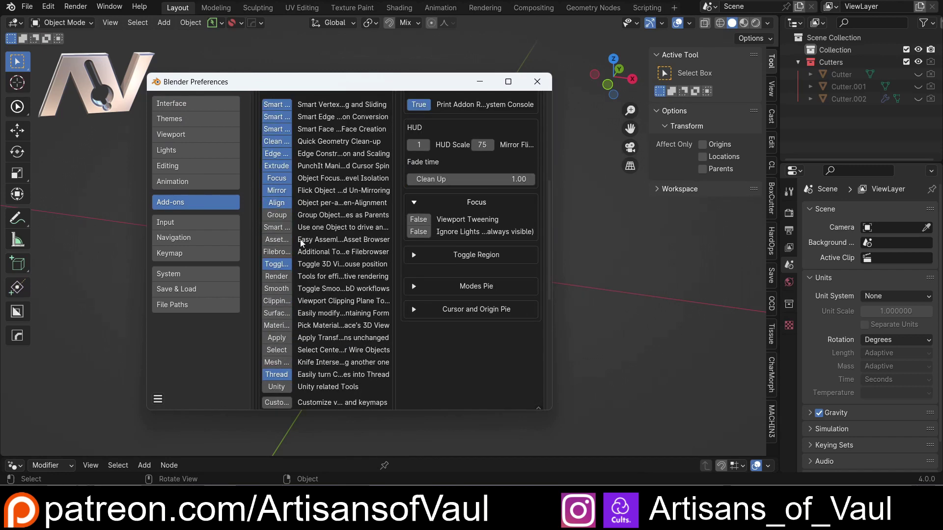
left_click_drag(552, 242, 817, 237)
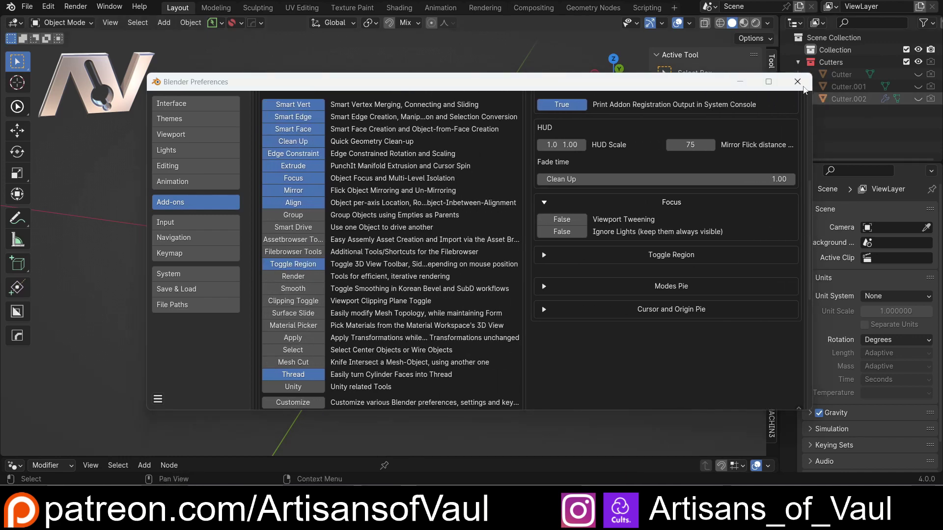
left_click(799, 83)
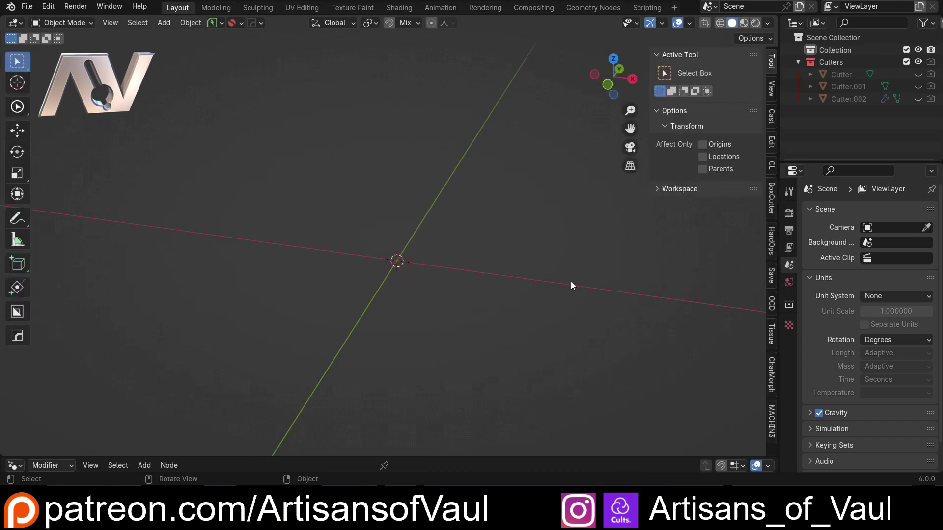
- Toggle on the asset browser below the viewport, and change the 3D viewport to an Asset Browser and back to initialize it
key("t")
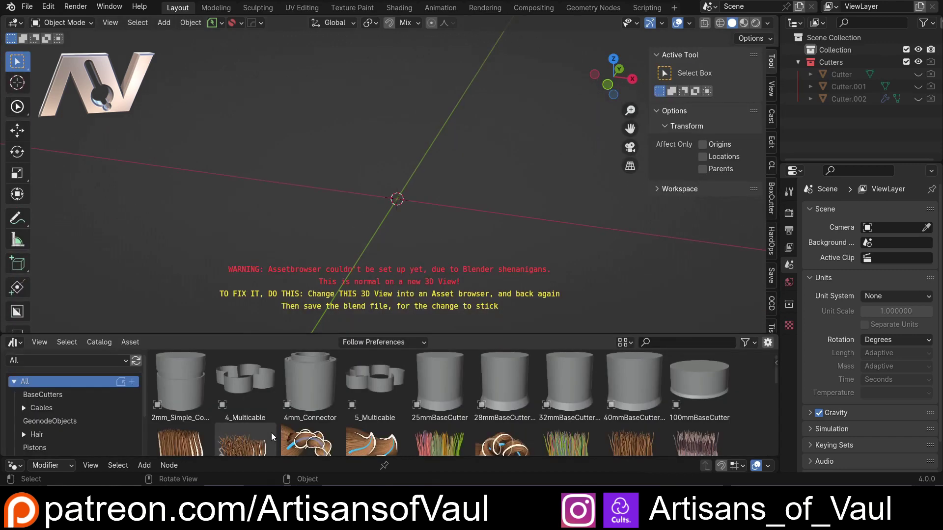
left_click(294, 409)
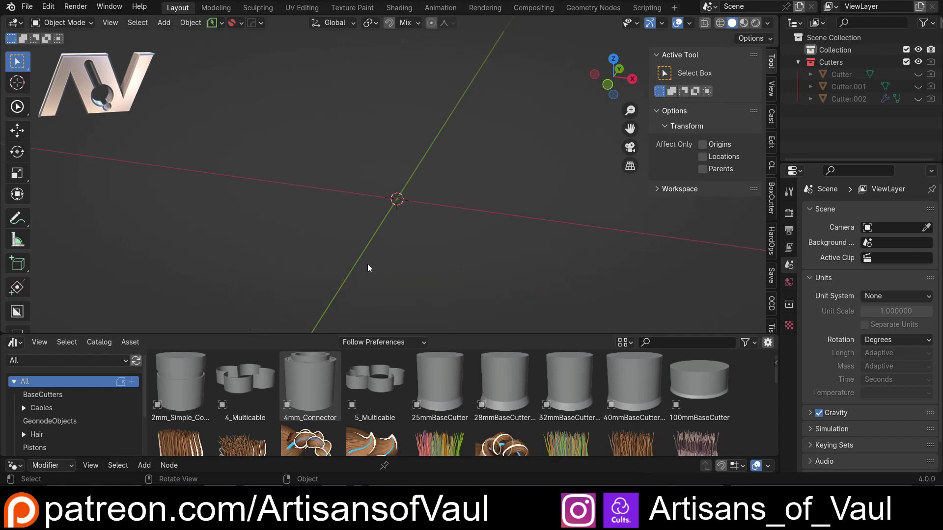
left_click(15, 23)
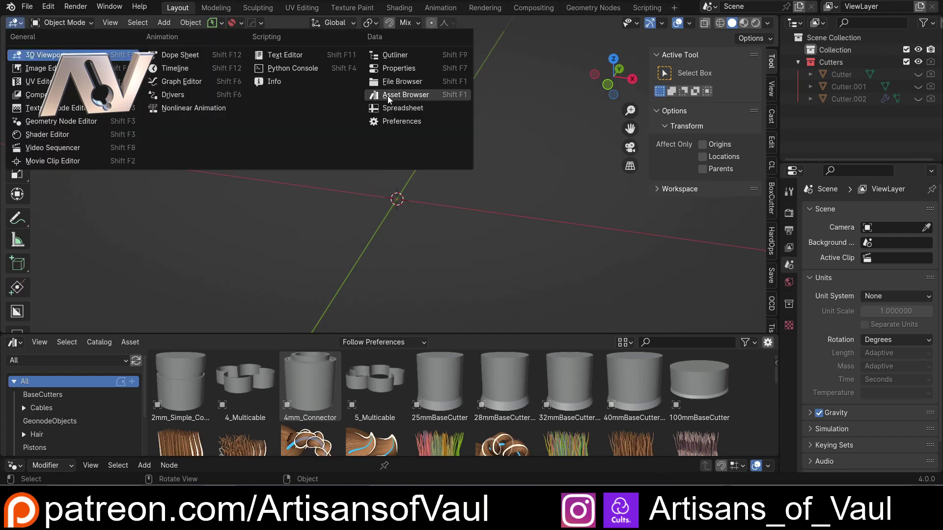
left_click(405, 95)
left_click(20, 23)
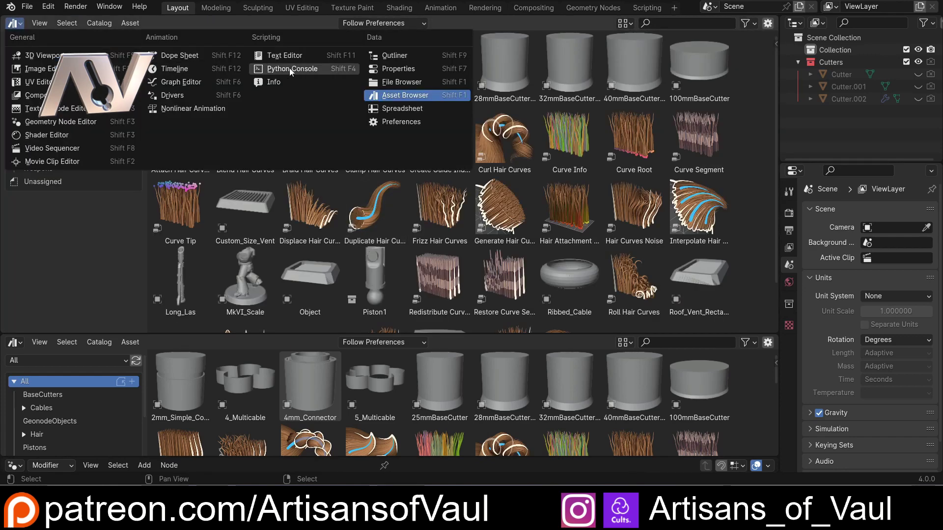
left_click(66, 54)
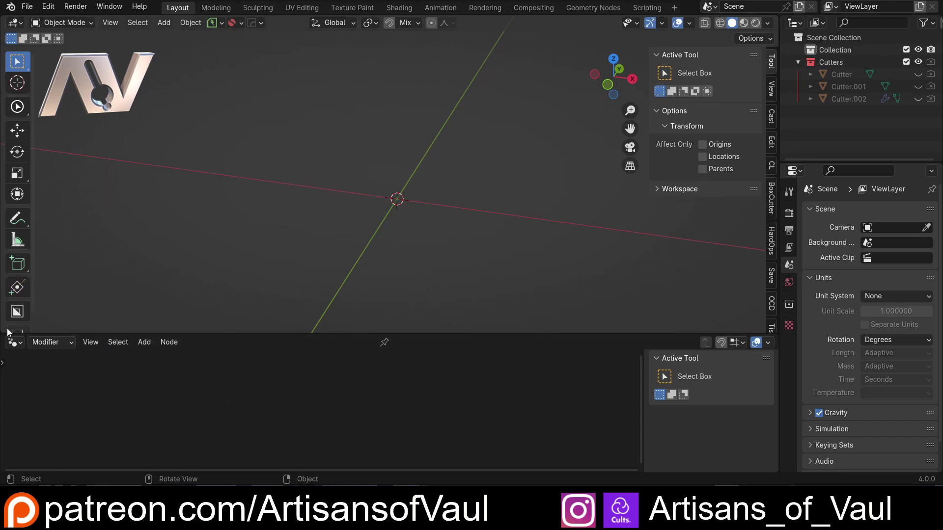
- Join the node editor area into the 3D viewport so that the viewport takes over its space
right_click(225, 333)
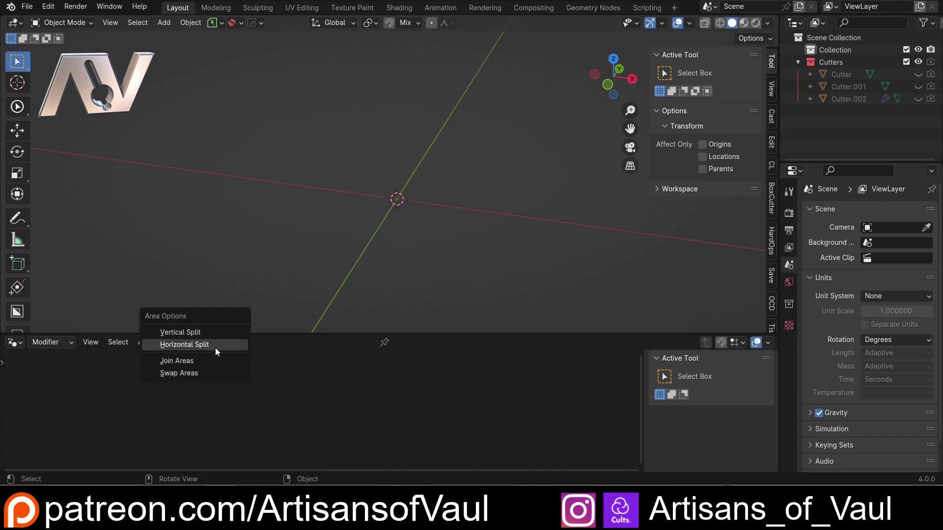
left_click(211, 356)
left_click(207, 385)
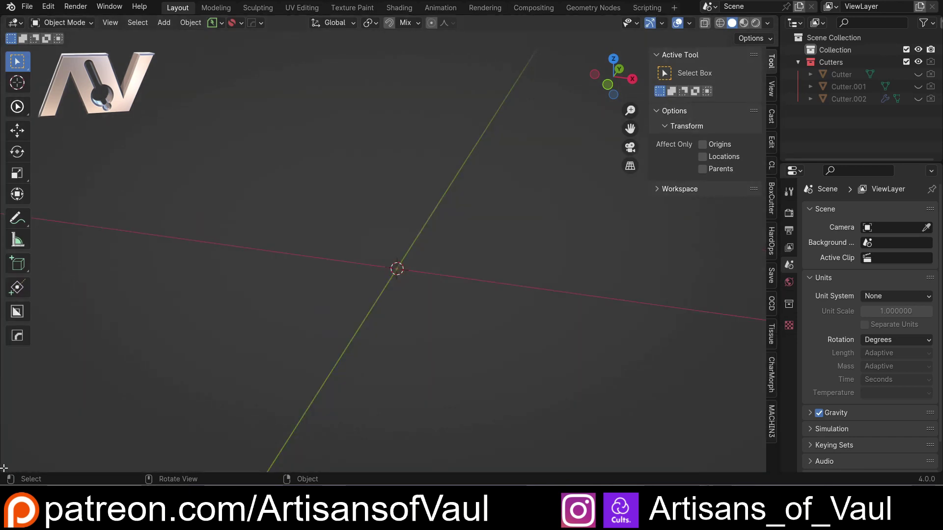
- Split a new area off beneath the 3D viewport, make it a Geometry Node Editor, and shrink it to its header
left_click_drag(7, 468, 10, 416)
left_click(15, 423)
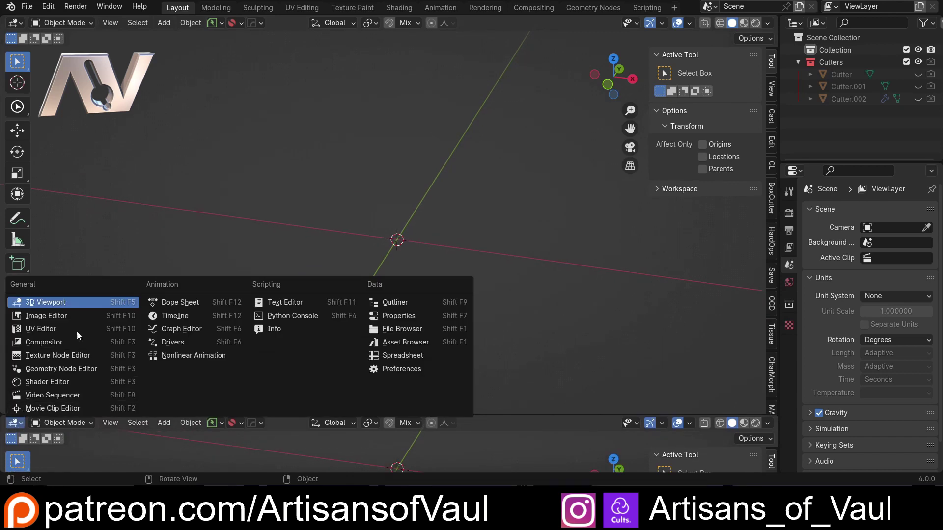
left_click(73, 369)
left_click_drag(158, 414, 178, 458)
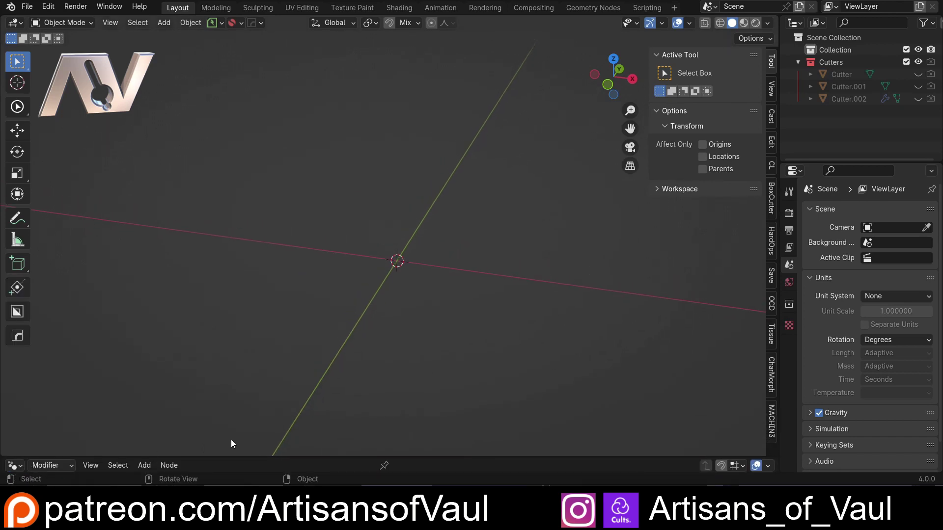
- Test the region toggle near the viewport's lower edge by opening and closing it twice
key("t")
key("t")
mouse_move(311, 456)
left_mouse_down()
mouse_move(322, 355)
mouse_move(313, 455)
left_mouse_up()
key("t")
key("t")
- Save the current layout as the default startup file
left_click(27, 6)
mouse_move(82, 244)
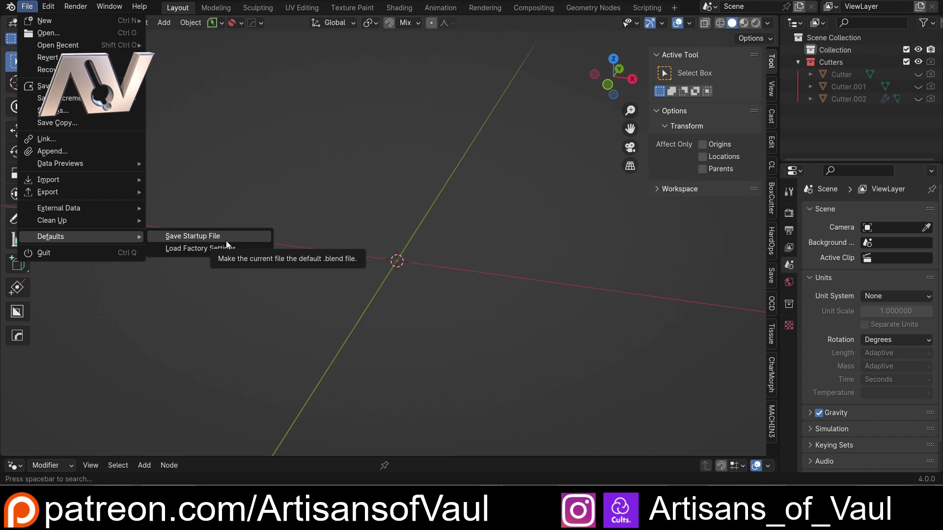
left_click(197, 236)
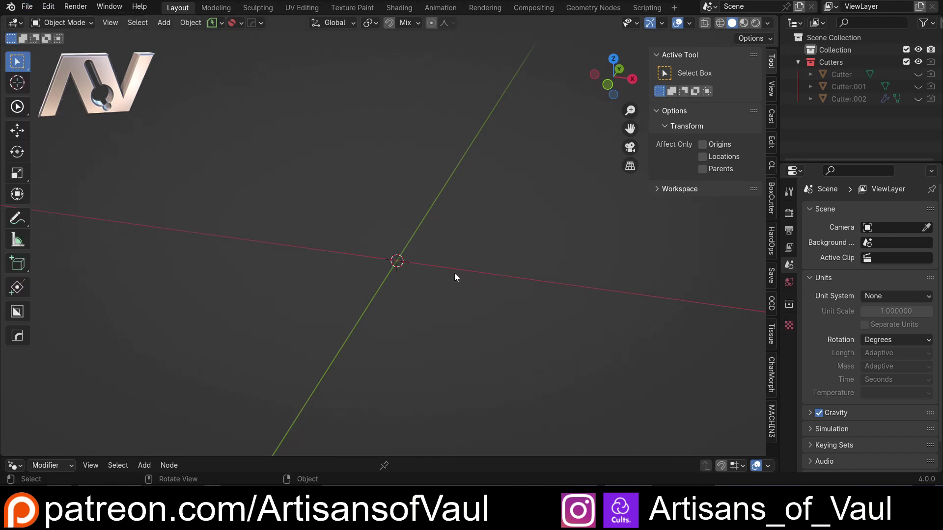
- Toggle the asset browser above the viewport, and view the Cables catalog in the one below before closing it
key("t")
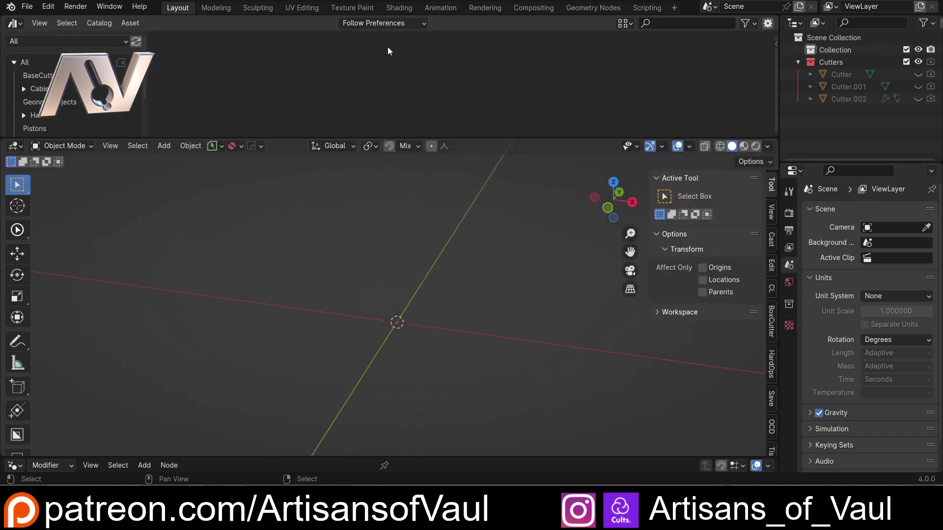
key("t")
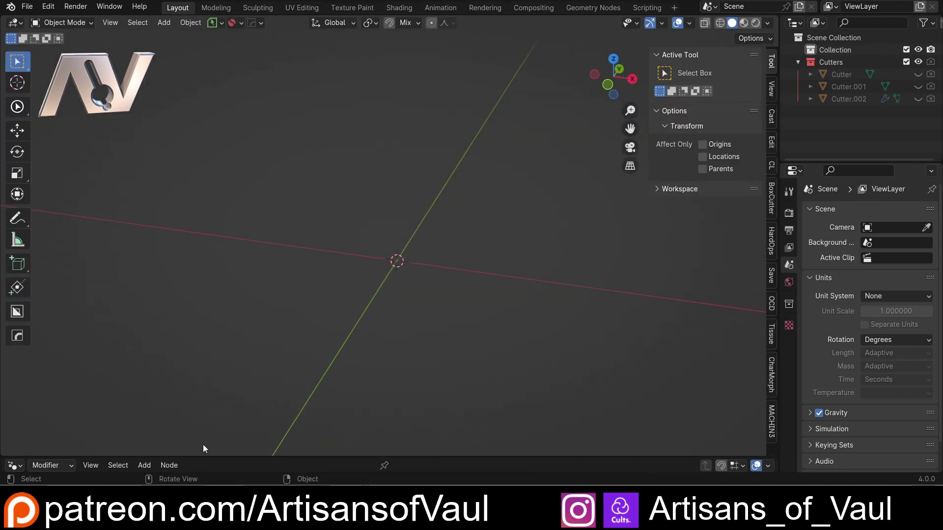
left_click(73, 408)
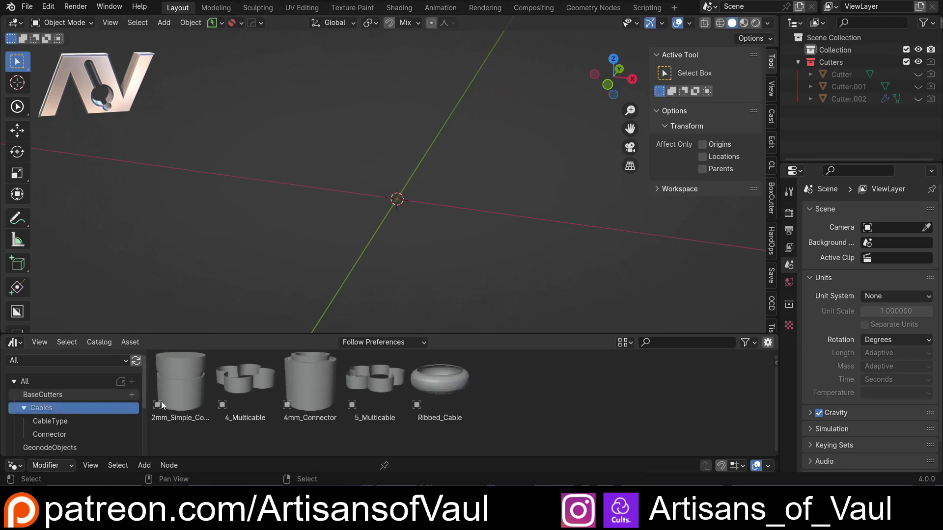
key("t")
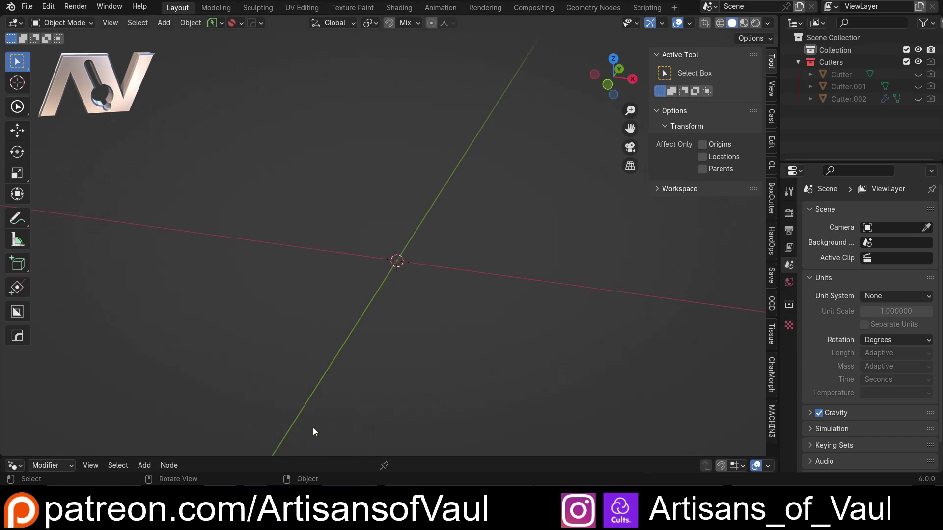
- Open asset browsers both below and above the 3D viewport, and close them both again
key("t")
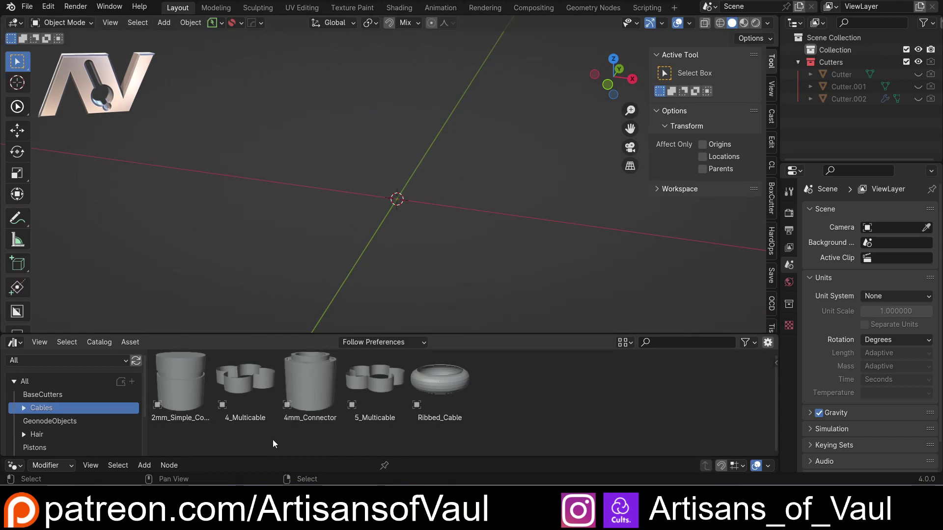
key("t")
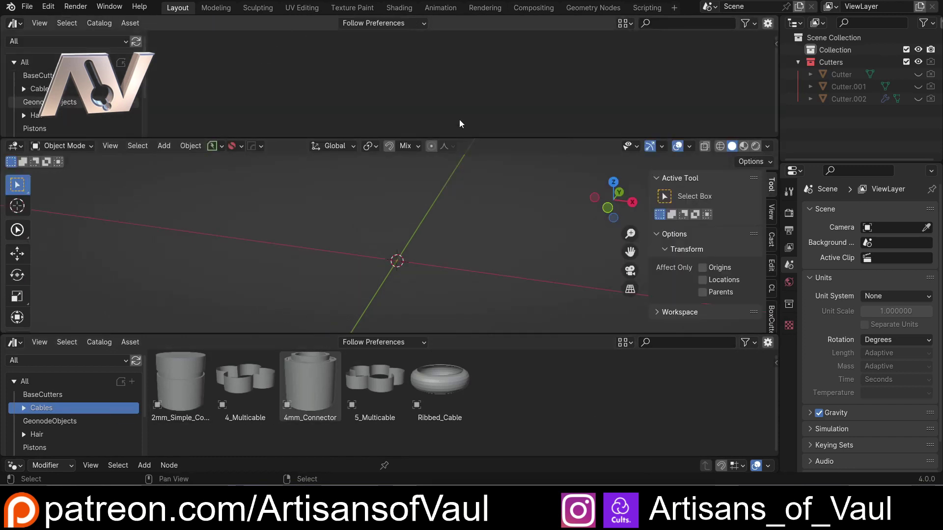
key("t")
- Hide the 3D viewport's toolbar and sidebar, and show both of them again
key("t")
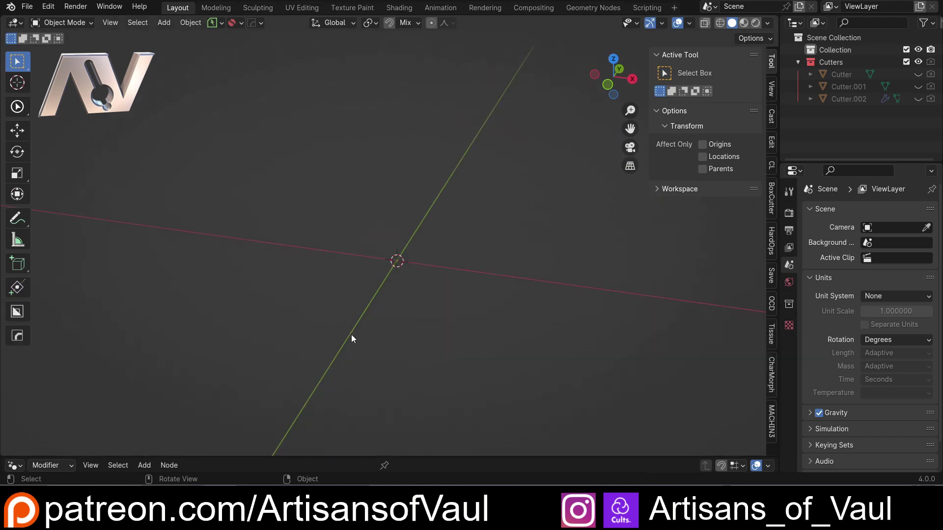
key("t")
key("n")
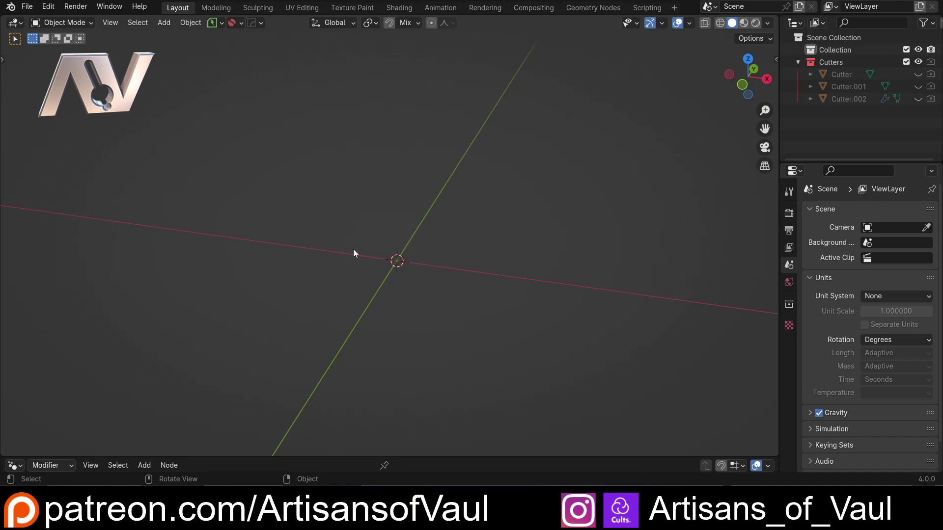
key("n")
key("t")
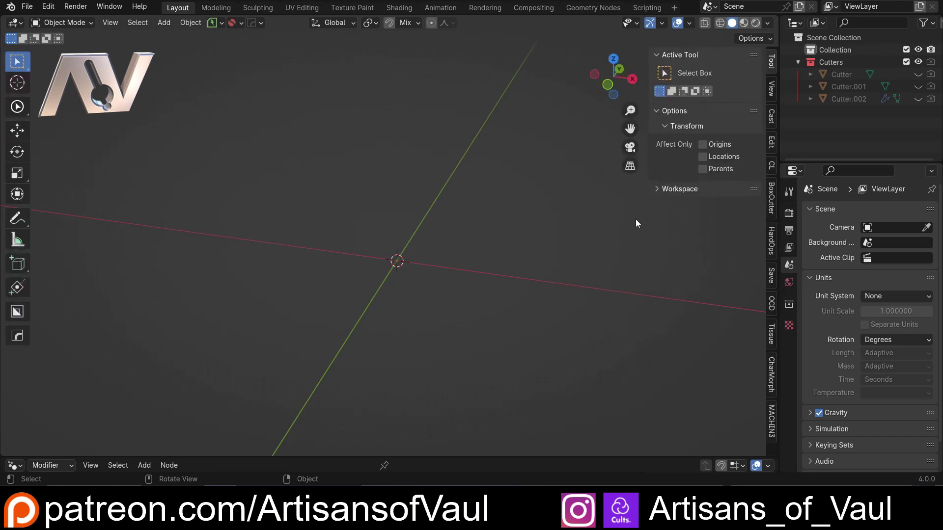
- Toggle the 3D viewport's toolbar and sidebar independently several times, finishing with both hidden
key("t")
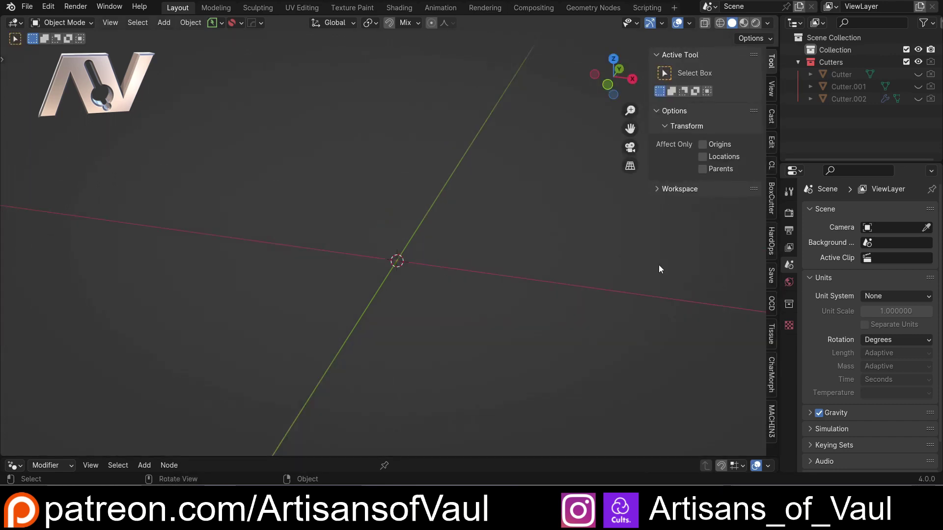
key("n")
key("t")
key("t")
key("t")
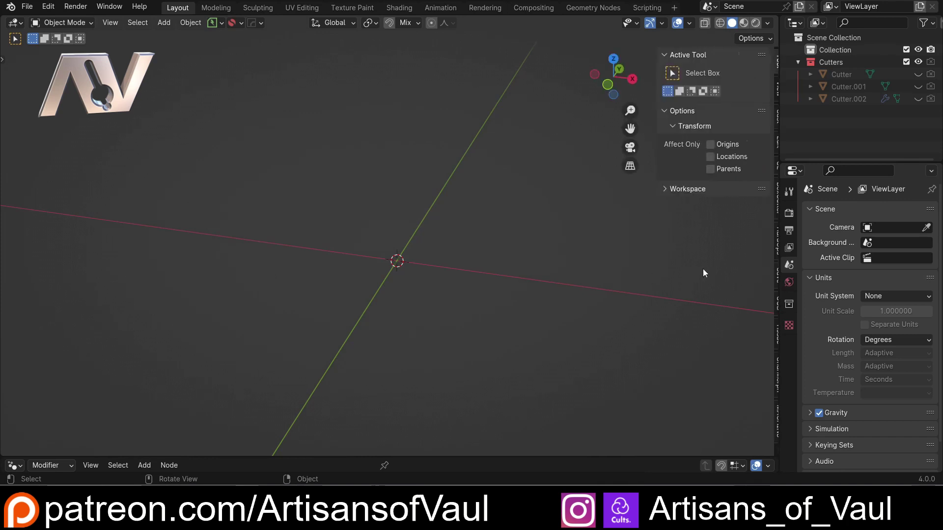
key("t")
key("shift+a")
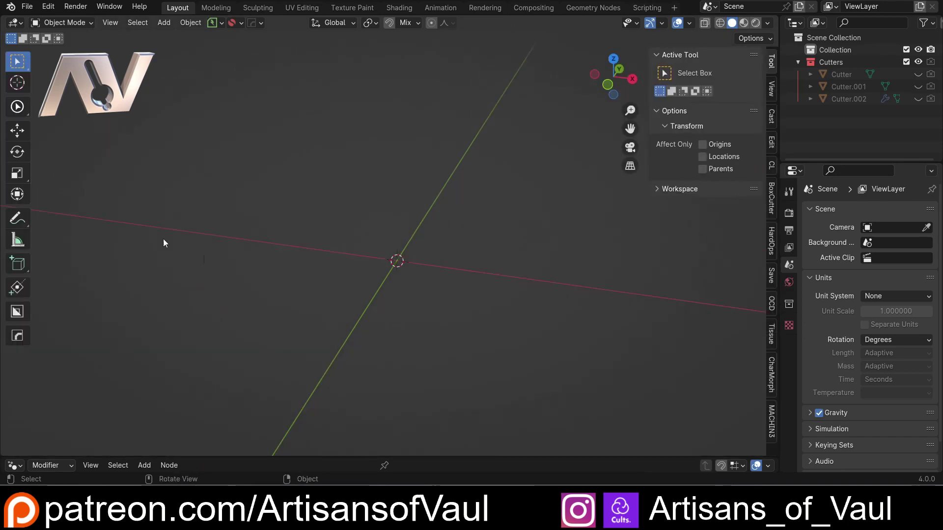
key("t")
key("n")
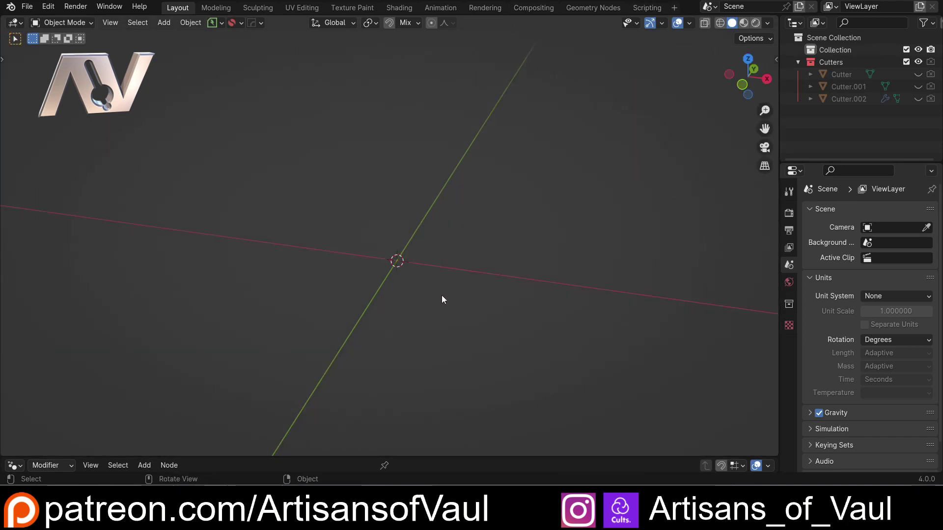